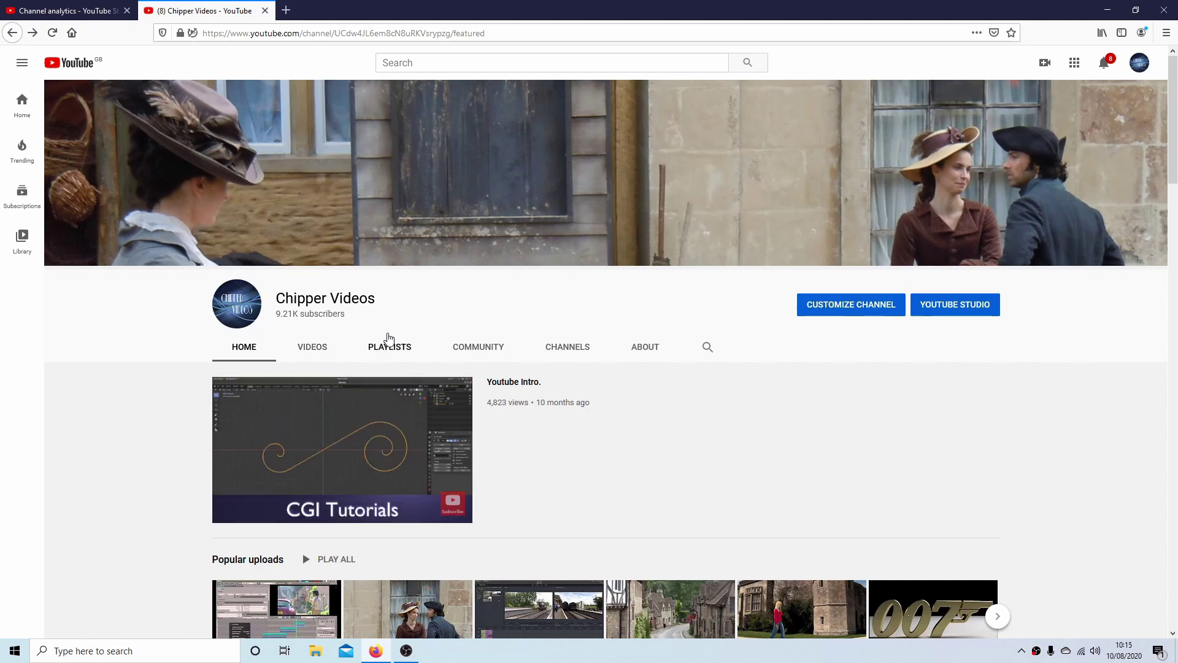
Step: Show the channel's PLAYLISTS tab on YouTube and scroll down a little
{"action": "left_click", "coordinate": [389, 346]}
{"action": "scroll", "coordinate": [1172, 213], "scroll_direction": "down", "scroll_amount": 1}
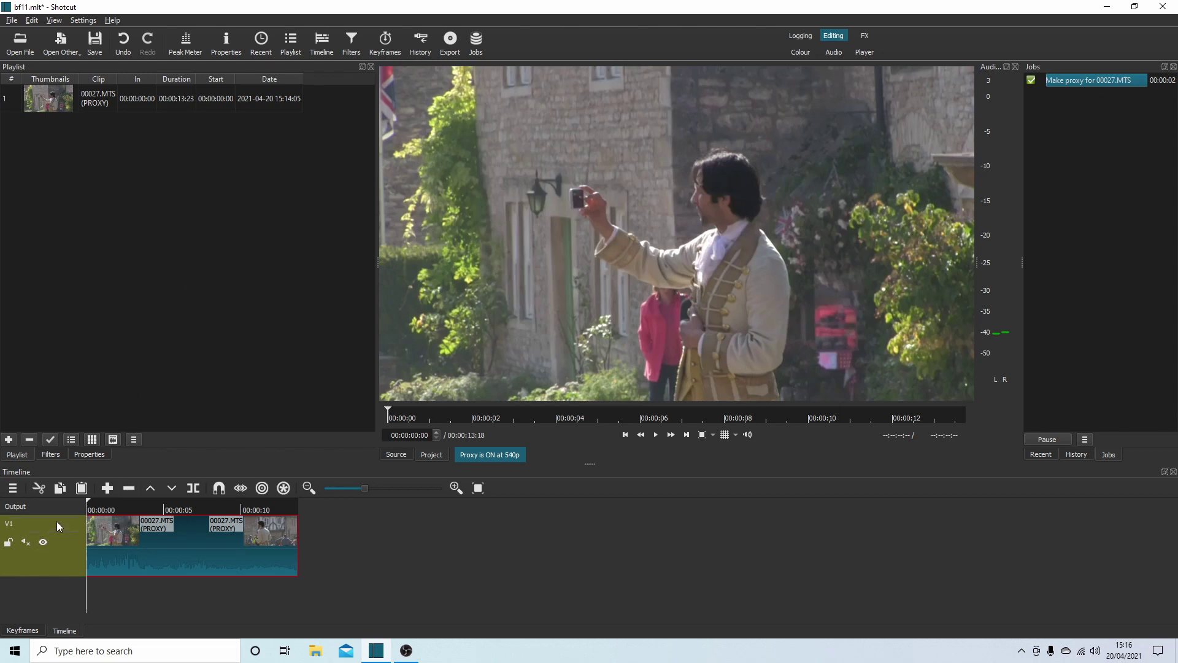
Step: Bring up the V1 track header's menu with its Track Operations submenu
{"action": "right_click", "coordinate": [39, 554]}
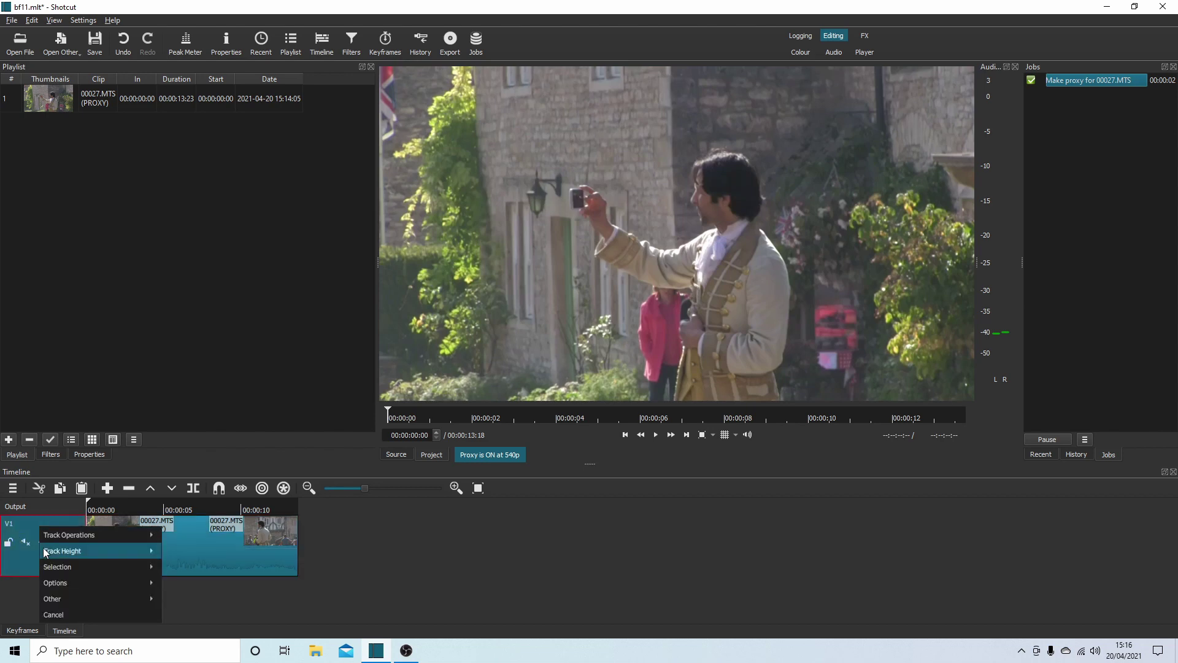
{"action": "mouse_move", "coordinate": [54, 536]}
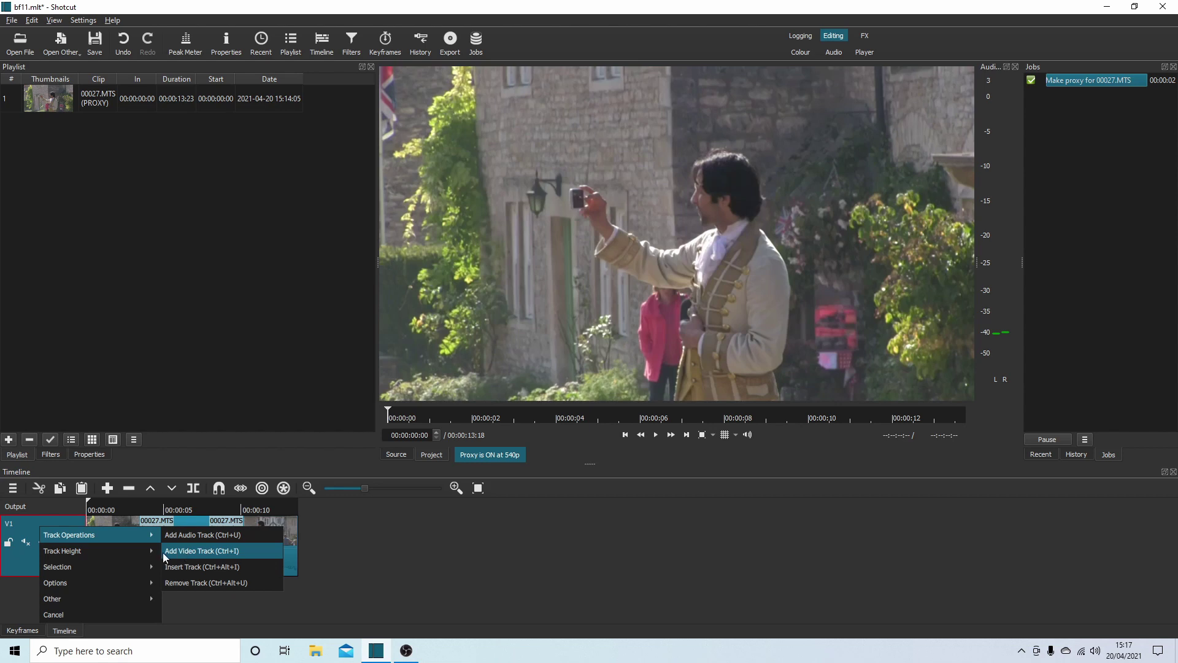
Step: Add a V2 track, place 00027.MTS on it, trim its end to match, and select it
{"action": "left_click", "coordinate": [197, 550]}
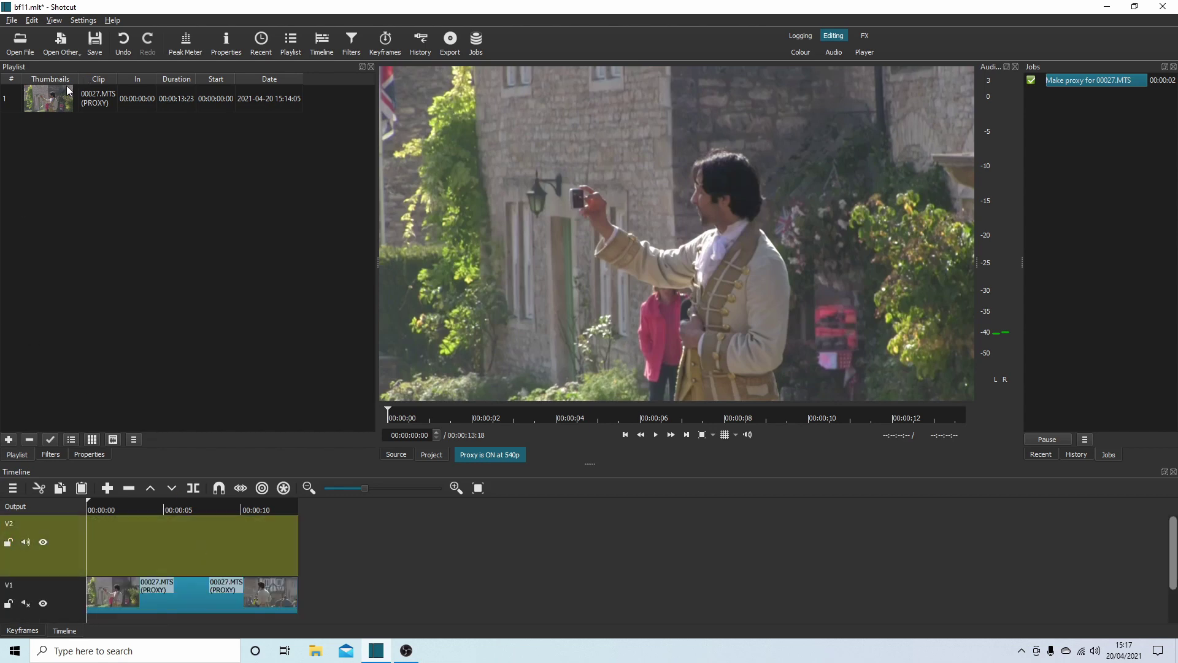
{"action": "left_click_drag", "start_coordinate": [65, 100], "coordinate": [146, 541]}
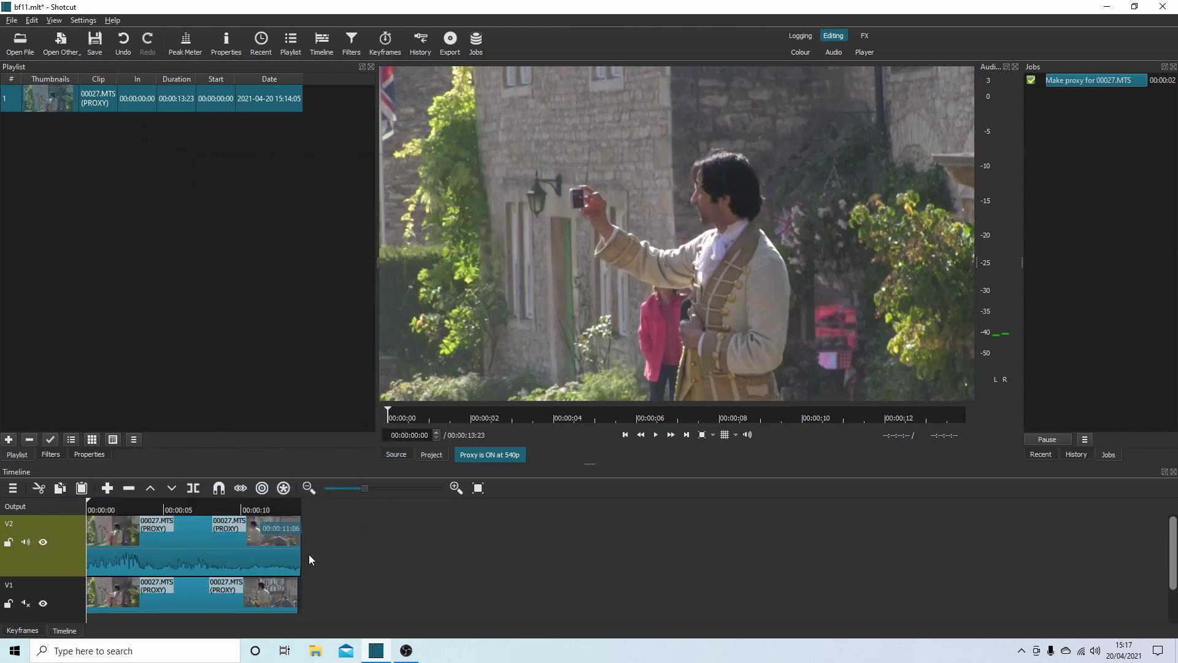
{"action": "left_click_drag", "start_coordinate": [301, 551], "coordinate": [292, 550]}
{"action": "left_click", "coordinate": [201, 533]}
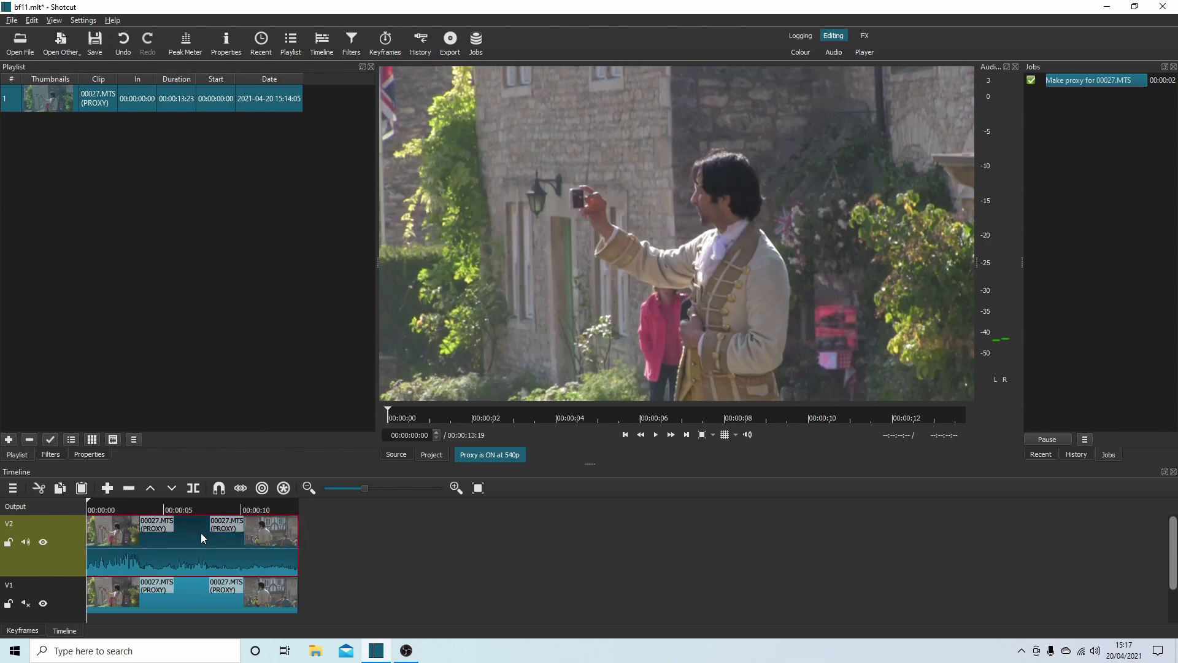
Step: Add the Blur: Gaussian video filter to the V2 clip, keeping amount 20
{"action": "left_click", "coordinate": [51, 455]}
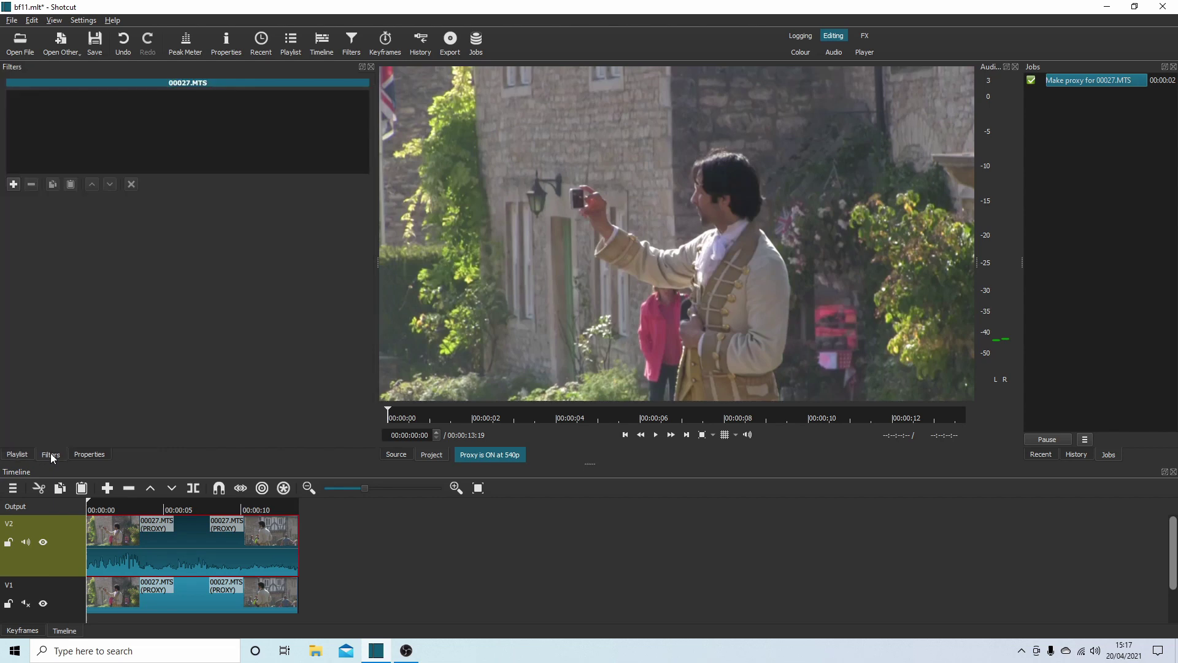
{"action": "left_click", "coordinate": [12, 185]}
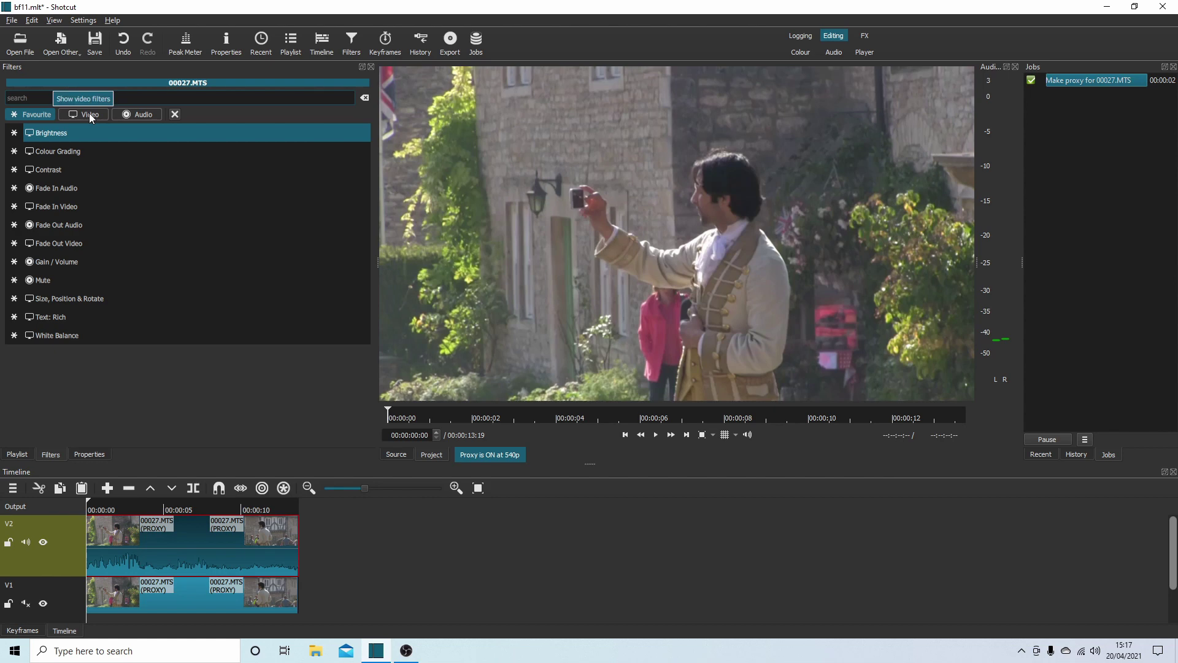
{"action": "left_click", "coordinate": [89, 113]}
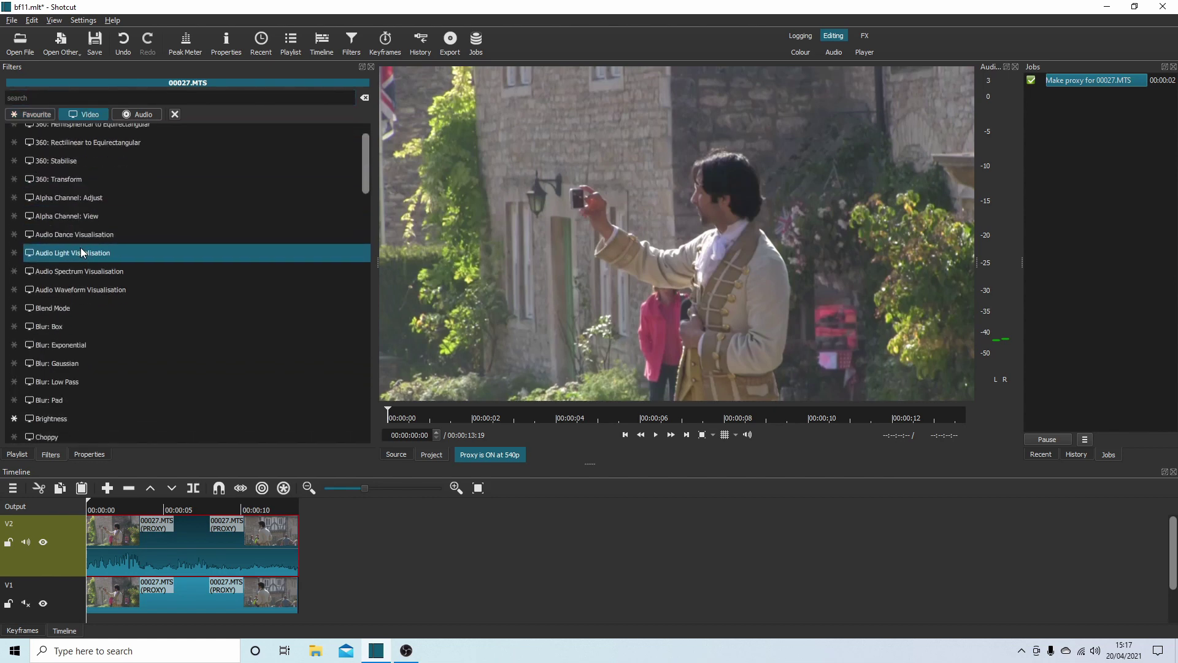
{"action": "scroll", "coordinate": [80, 247], "scroll_direction": "down", "scroll_amount": 2}
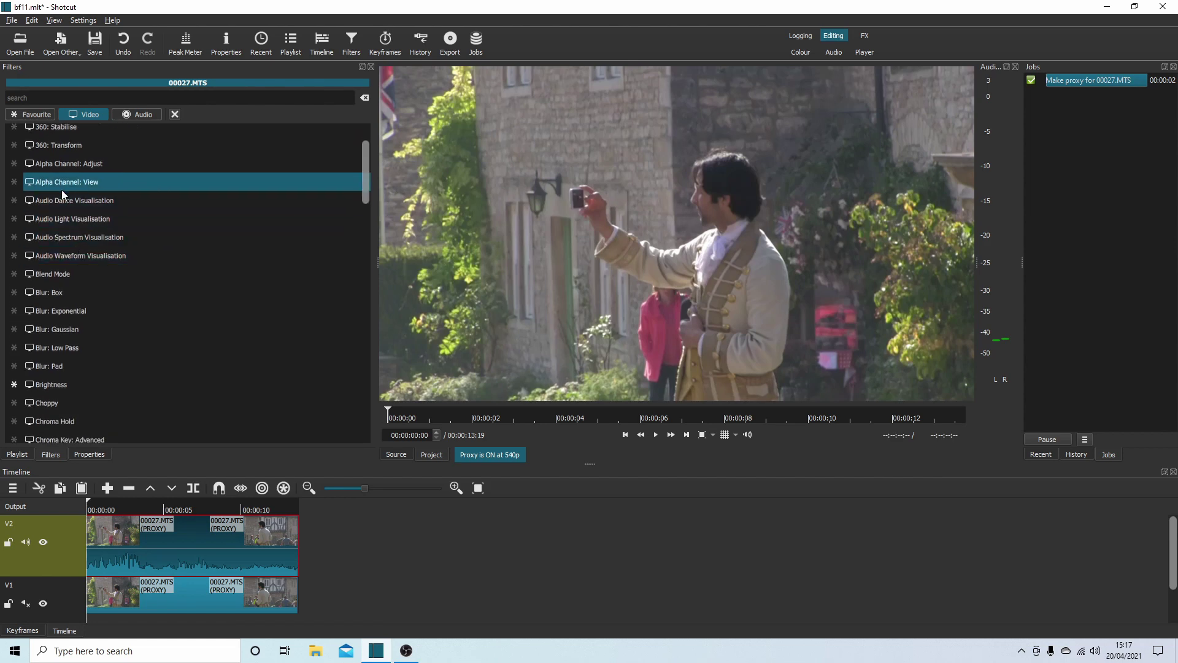
{"action": "left_click", "coordinate": [68, 329]}
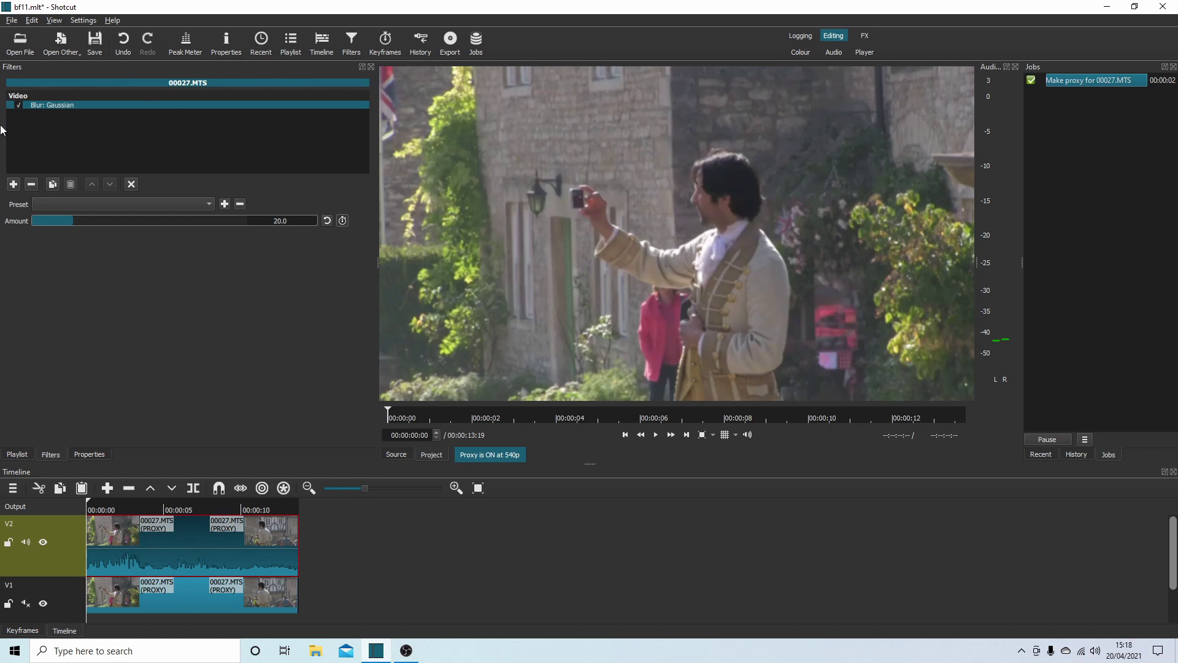
Step: Add a Crop: Rectangle filter after the Gaussian blur on the V2 clip
{"action": "left_click", "coordinate": [13, 185]}
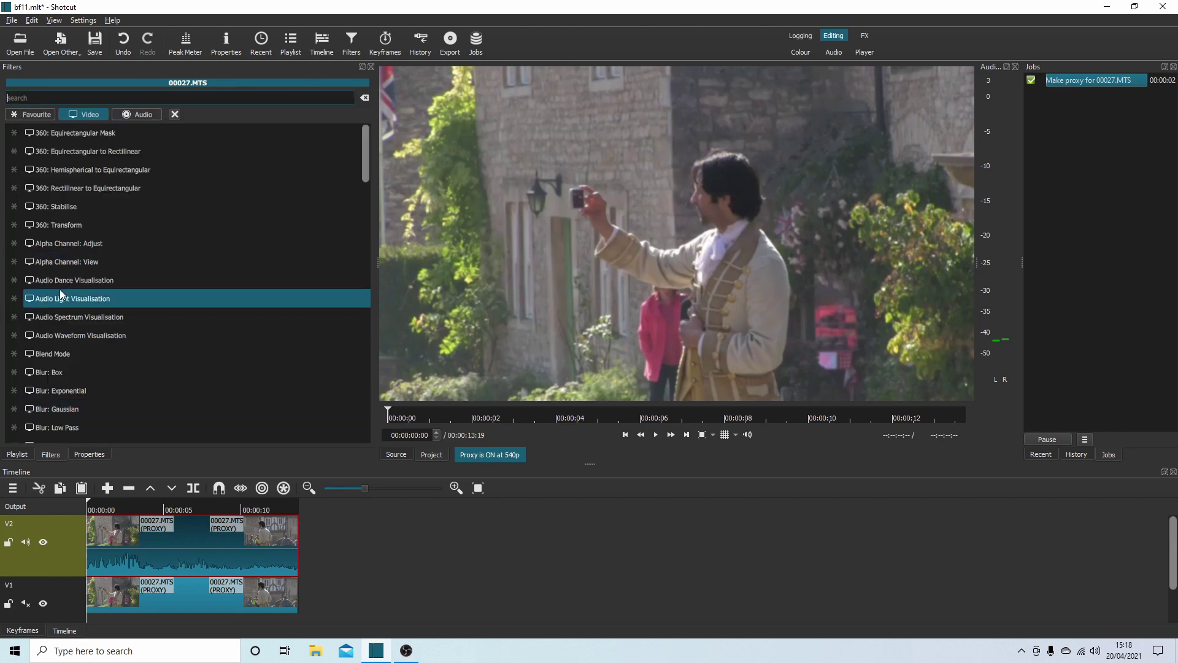
{"action": "scroll", "coordinate": [60, 289], "scroll_direction": "down", "scroll_amount": 4}
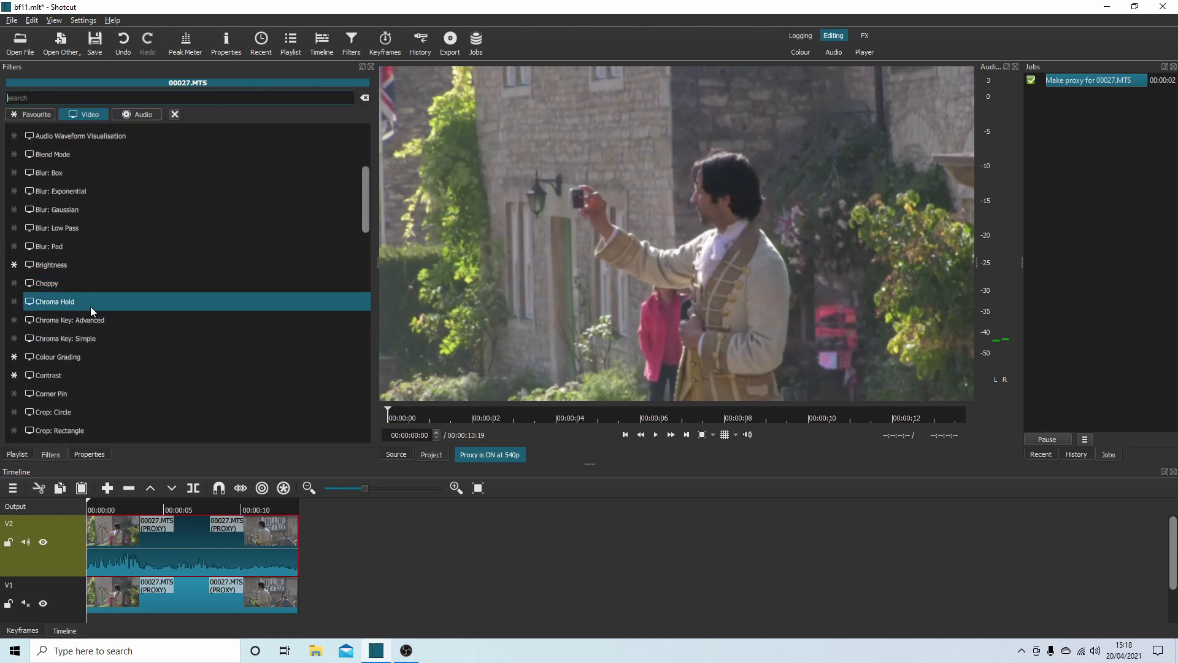
{"action": "scroll", "coordinate": [72, 337], "scroll_direction": "down", "scroll_amount": 2}
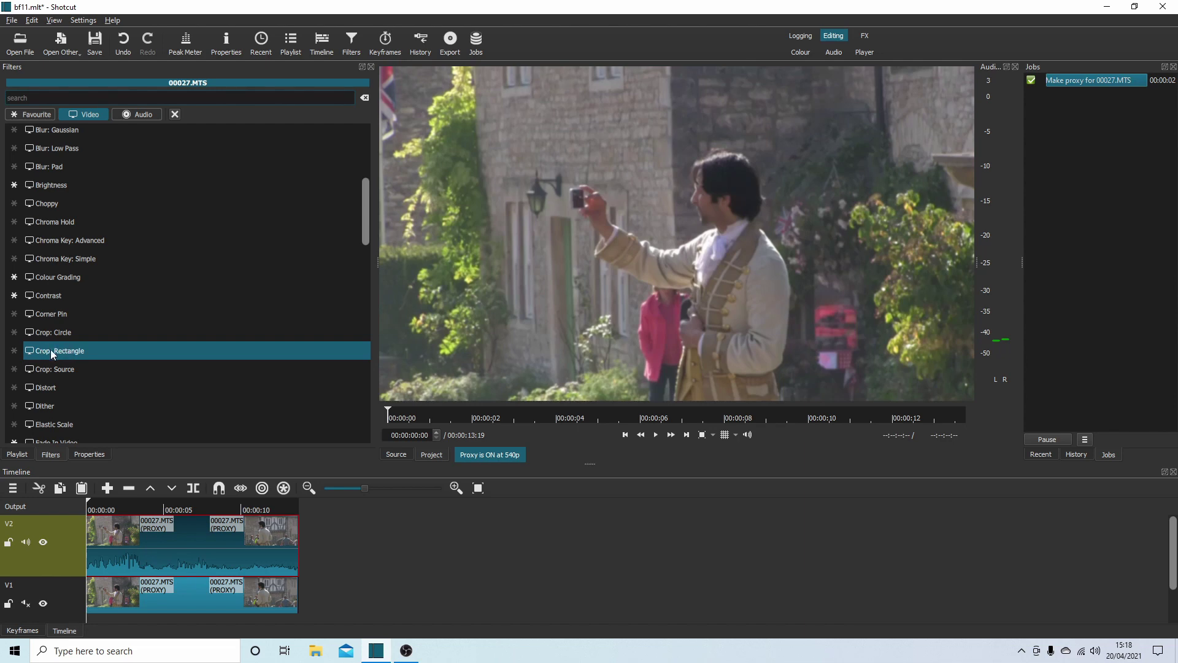
{"action": "left_click", "coordinate": [68, 348]}
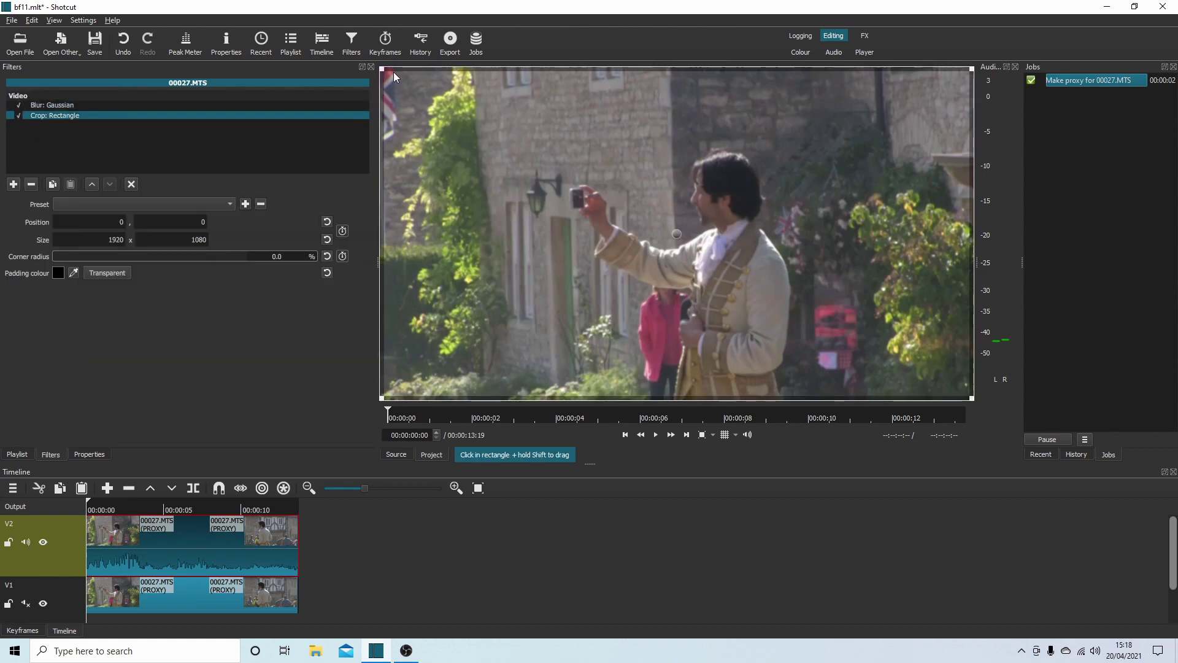
Step: Drag the crop's corners and body to frame the man's head at 629,267, 1017x272
{"action": "left_click_drag", "start_coordinate": [381, 69], "coordinate": [558, 192]}
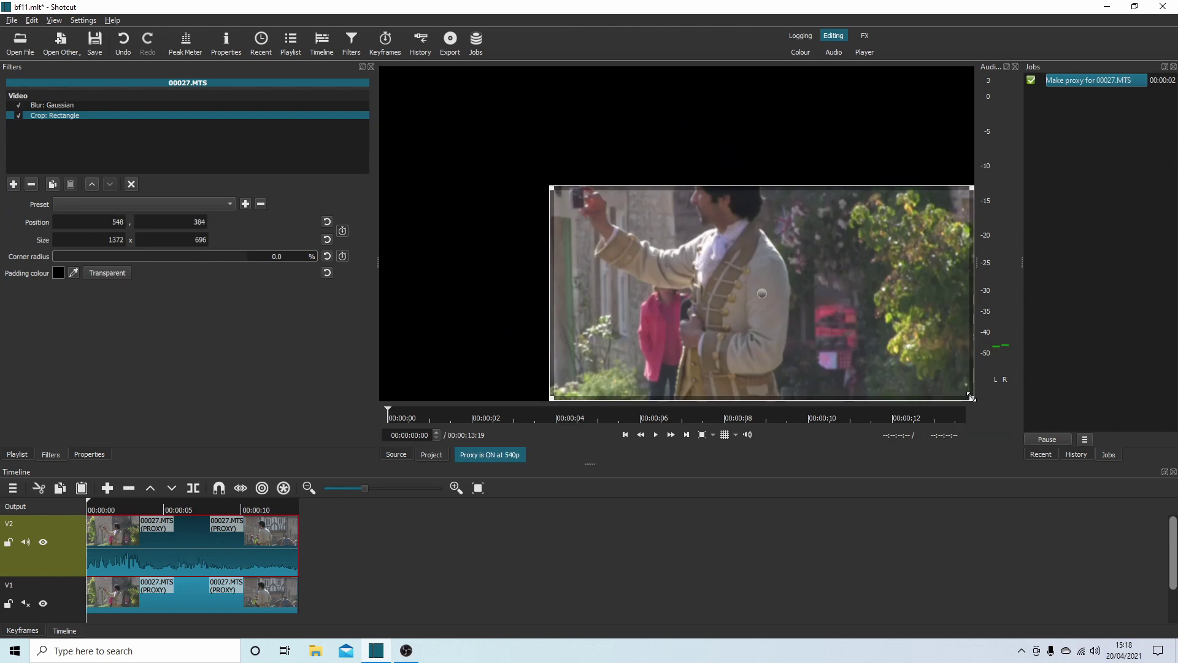
{"action": "left_click_drag", "start_coordinate": [972, 396], "coordinate": [874, 266]}
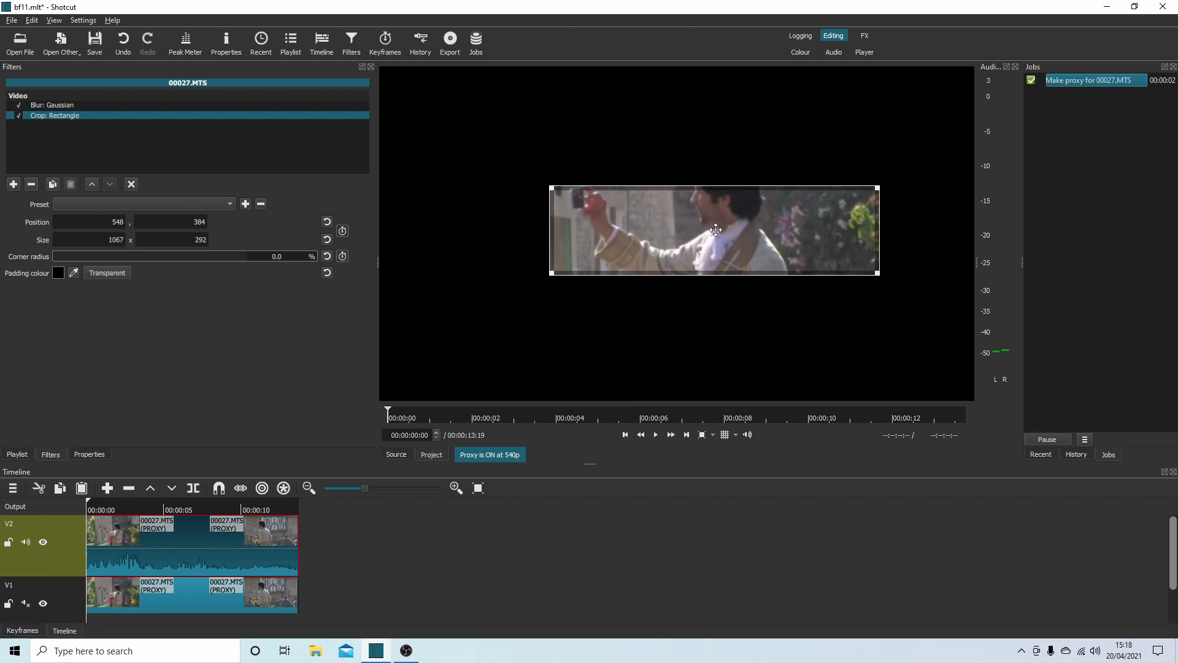
{"action": "left_click_drag", "start_coordinate": [717, 227], "coordinate": [732, 191]}
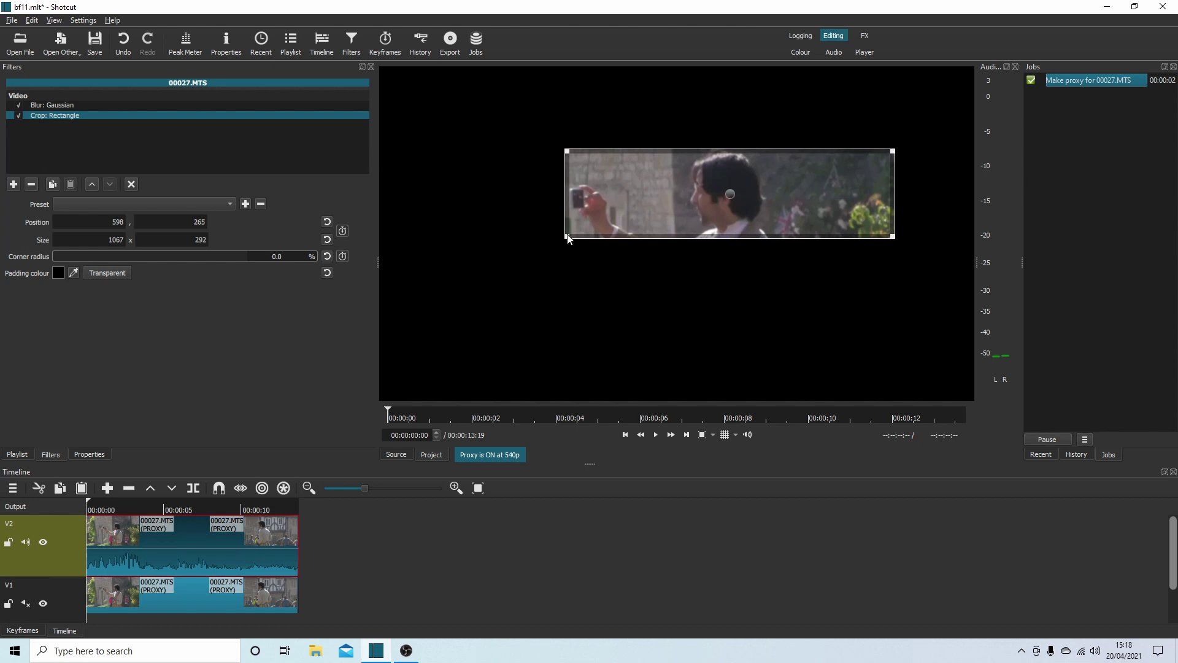
{"action": "left_click_drag", "start_coordinate": [570, 233], "coordinate": [590, 224]}
{"action": "left_click_drag", "start_coordinate": [731, 189], "coordinate": [724, 190]}
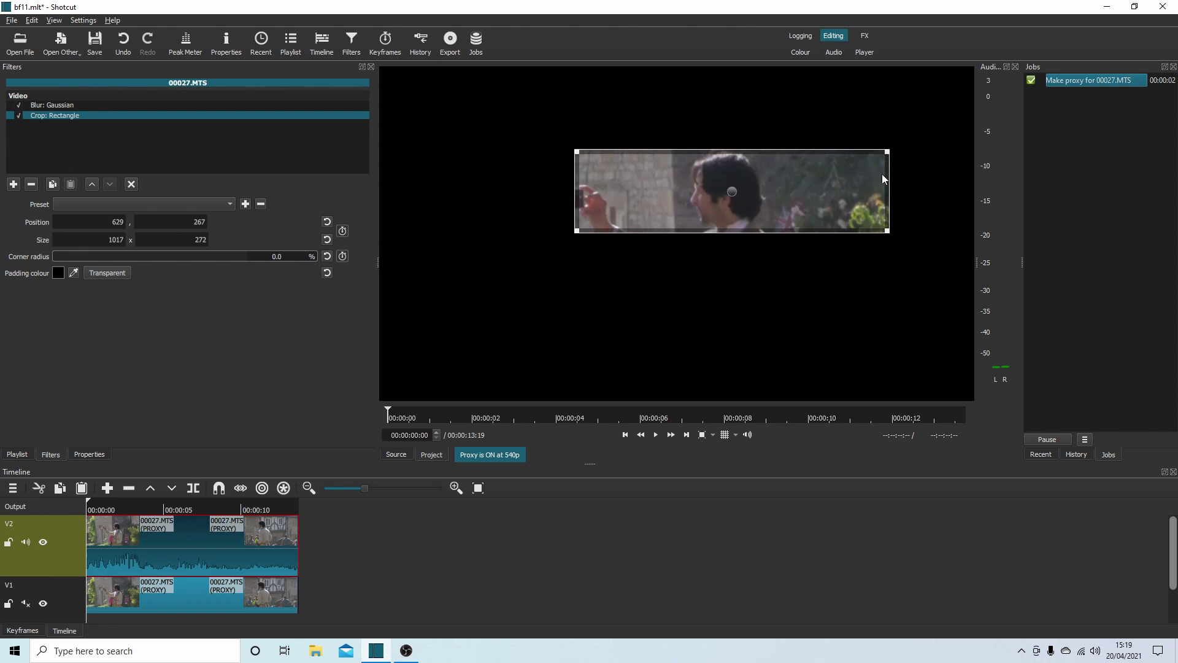
Step: Make the crop a 272x272 square over the face and round its corners into a circle
{"action": "double_click", "coordinate": [101, 240]}
{"action": "type", "text": "272"}
{"action": "key", "text": "Return"}
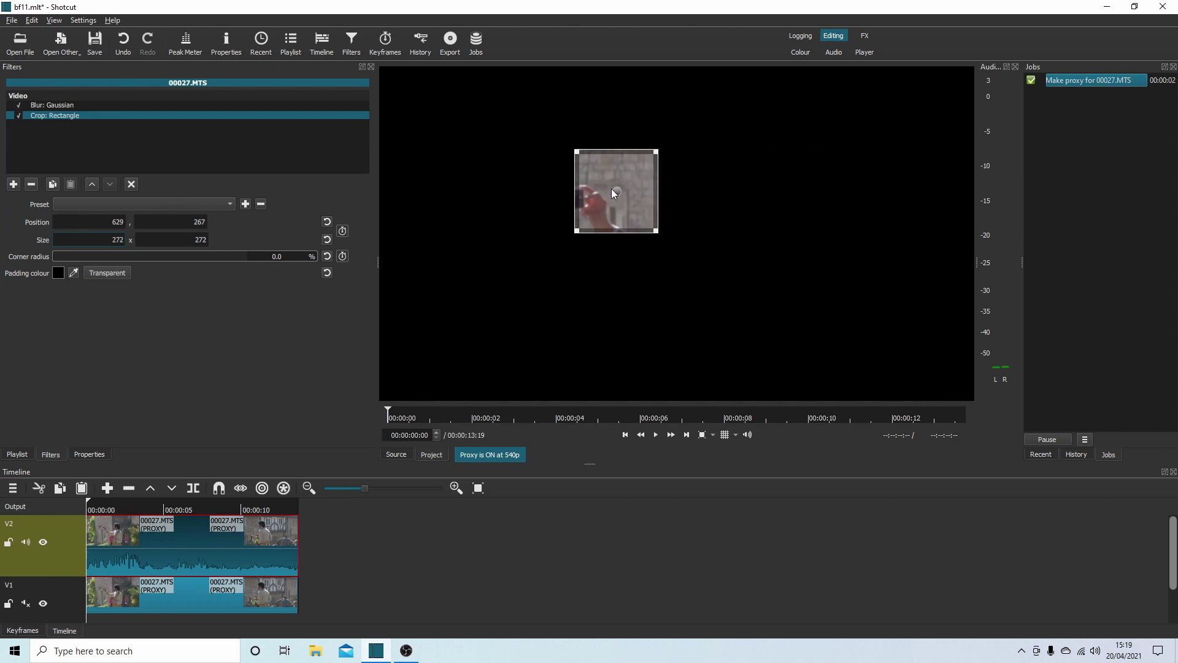
{"action": "left_click_drag", "start_coordinate": [612, 189], "coordinate": [732, 194]}
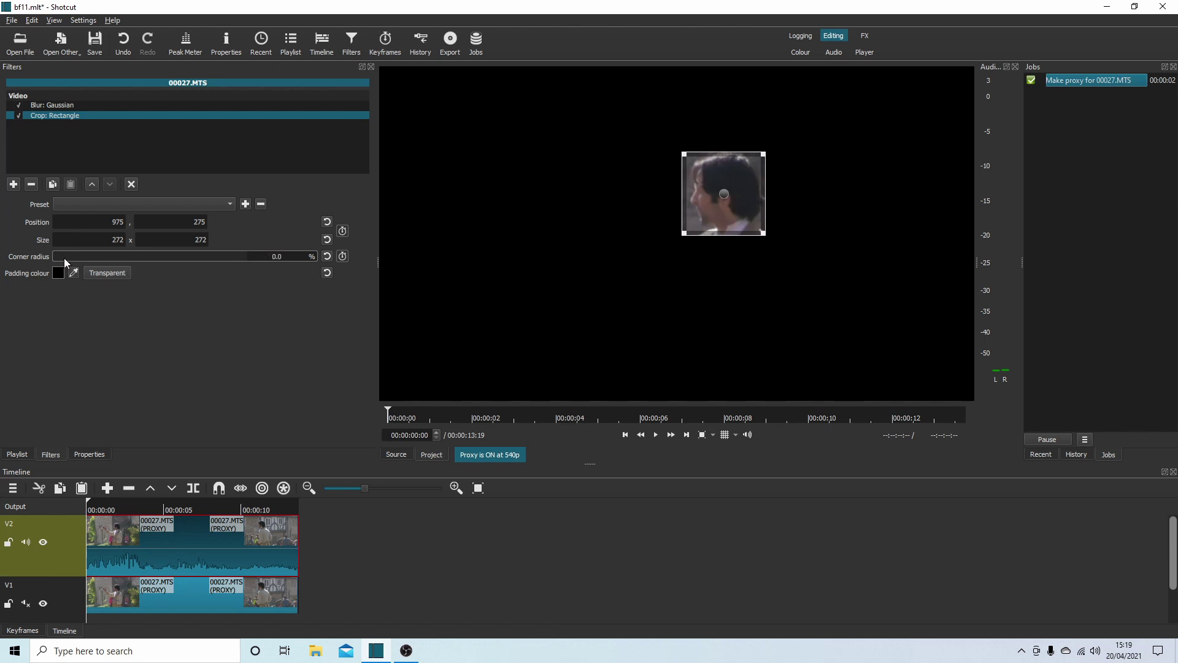
{"action": "left_click_drag", "start_coordinate": [62, 256], "coordinate": [273, 258]}
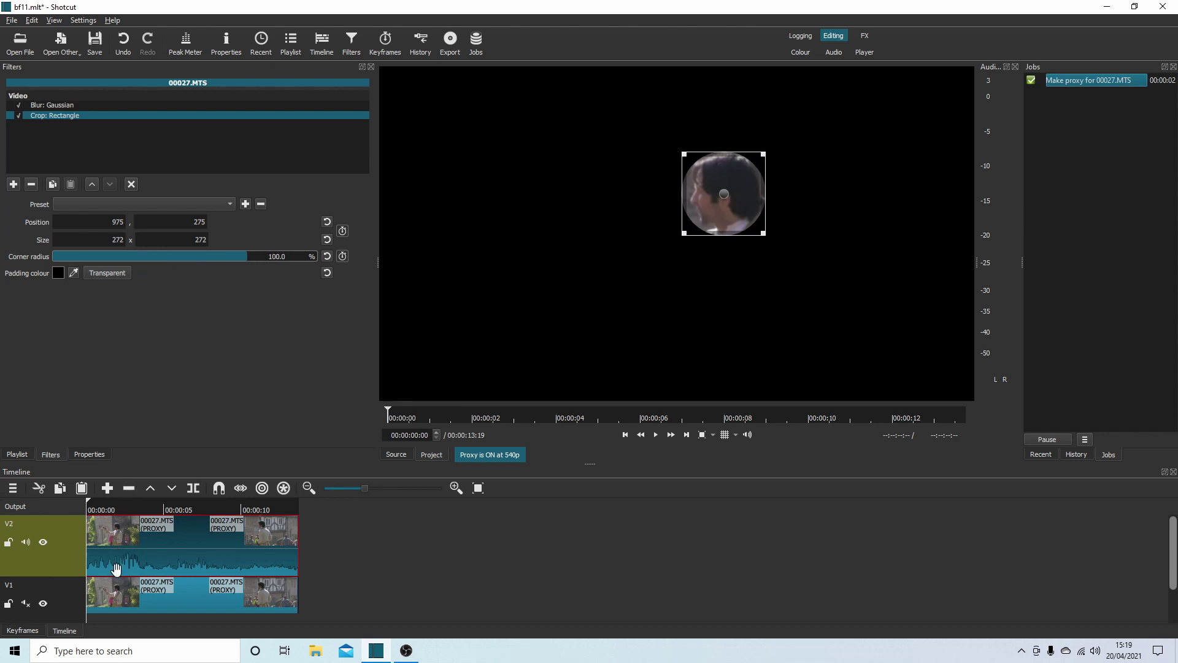
Step: Set the V2 Crop: Rectangle filter's padding colour to transparent
{"action": "left_click", "coordinate": [157, 594]}
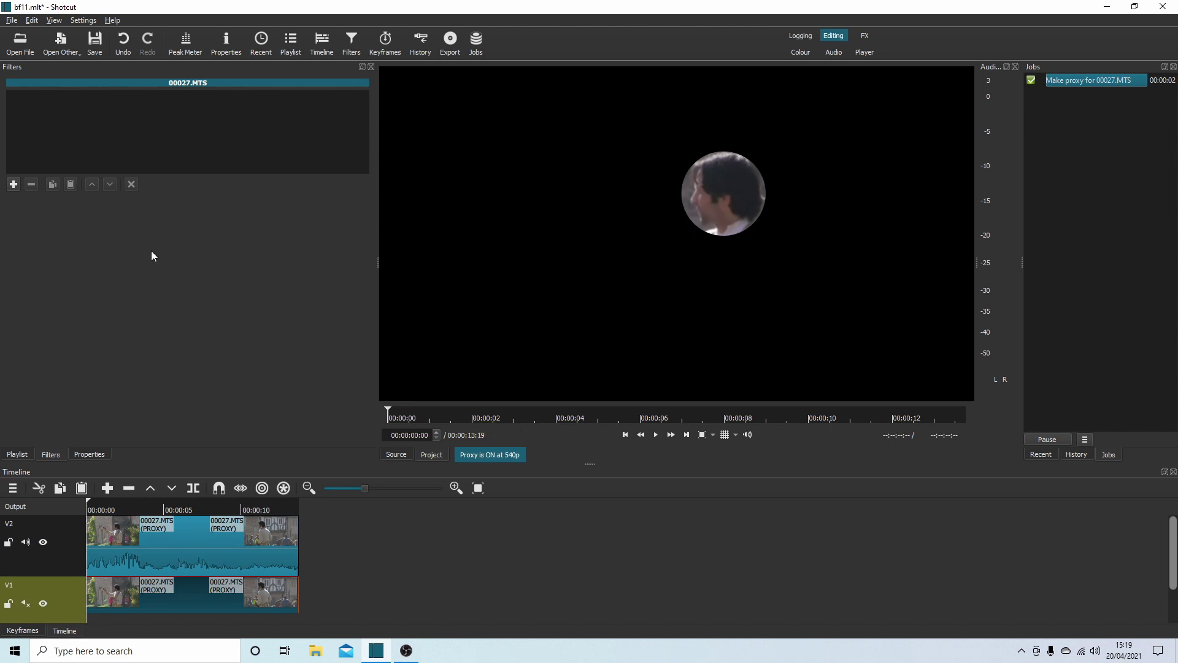
{"action": "left_click", "coordinate": [208, 553]}
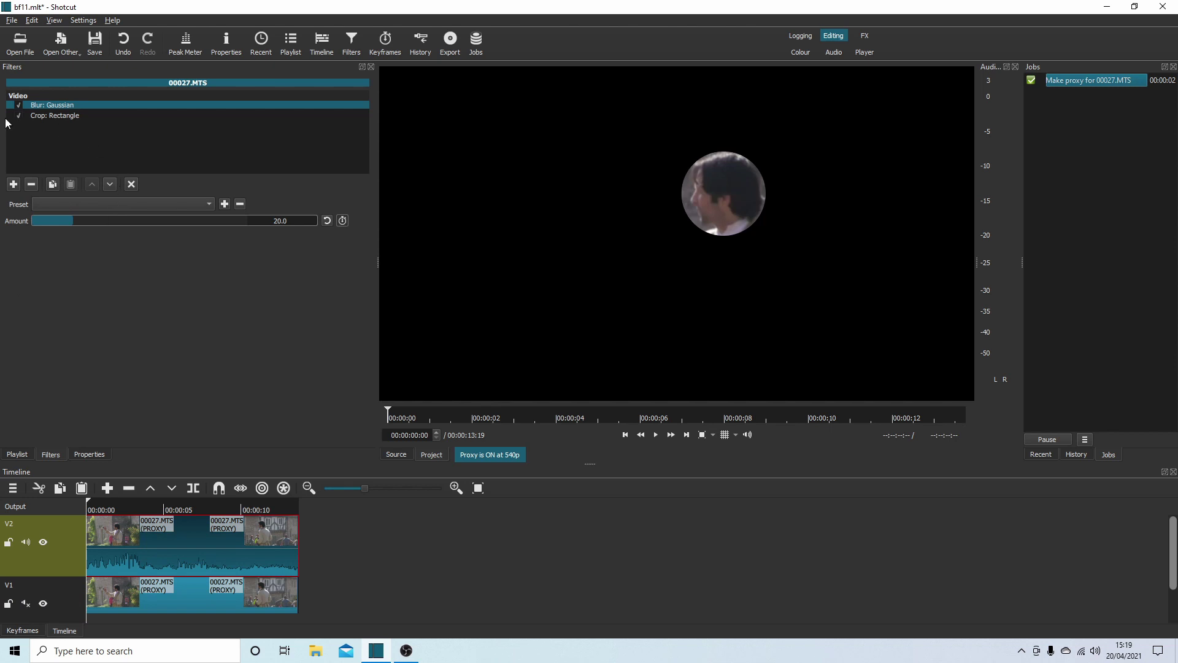
{"action": "left_click", "coordinate": [69, 115]}
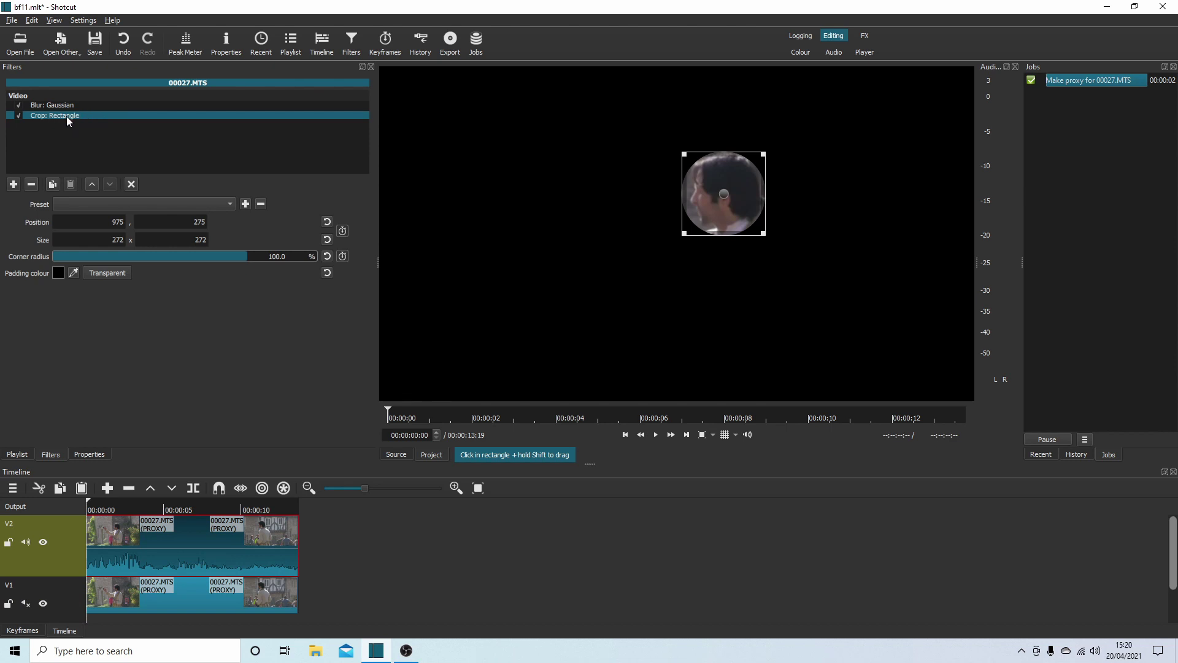
{"action": "left_click", "coordinate": [108, 271]}
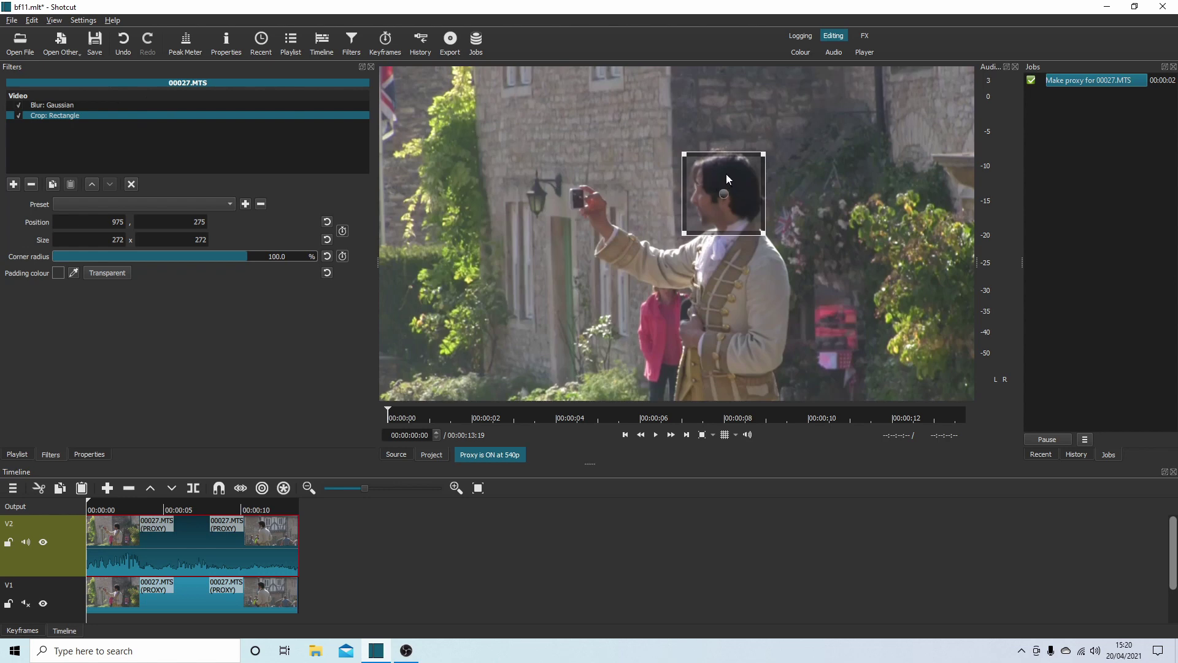
Step: Enable keyframes on the crop's Position / Size parameter
{"action": "left_click", "coordinate": [343, 231]}
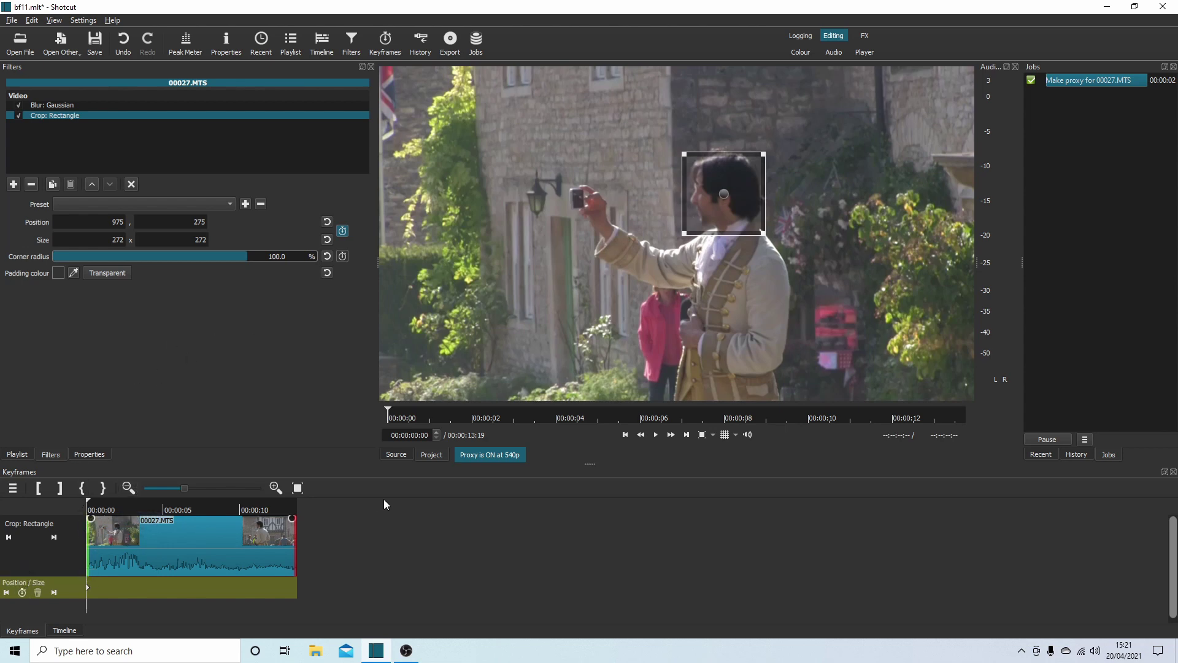
Step: Keyframe the crop's position at points through the clip so the blur tracks his face
{"action": "left_click", "coordinate": [150, 536]}
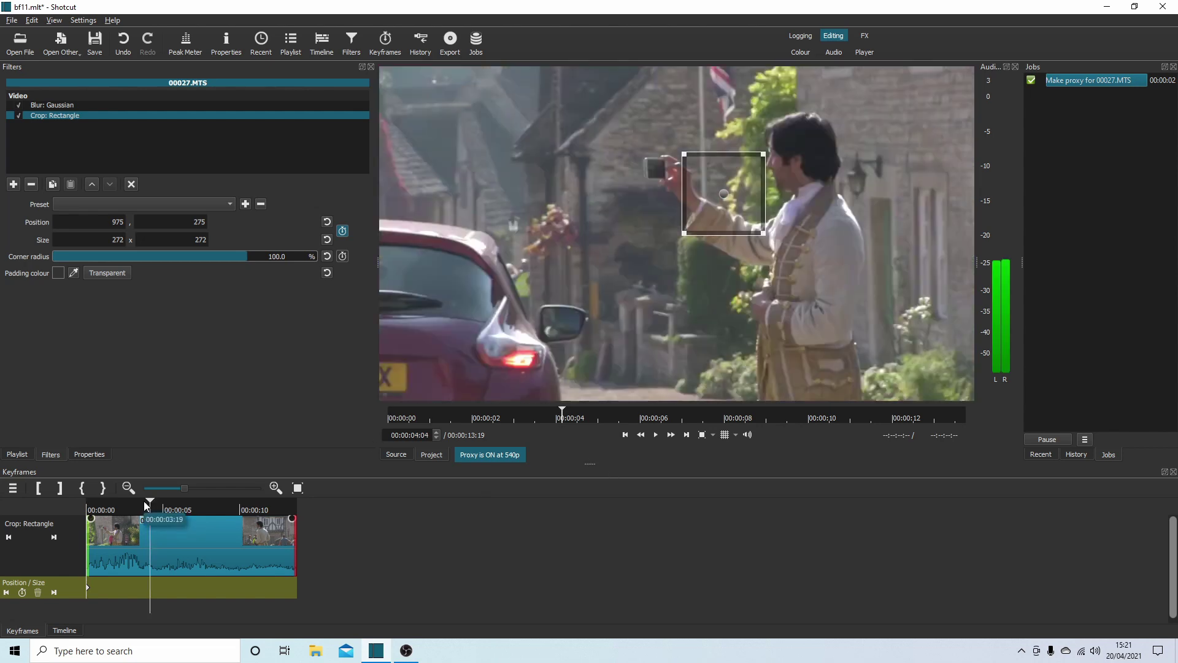
{"action": "left_click_drag", "start_coordinate": [150, 503], "coordinate": [86, 515]}
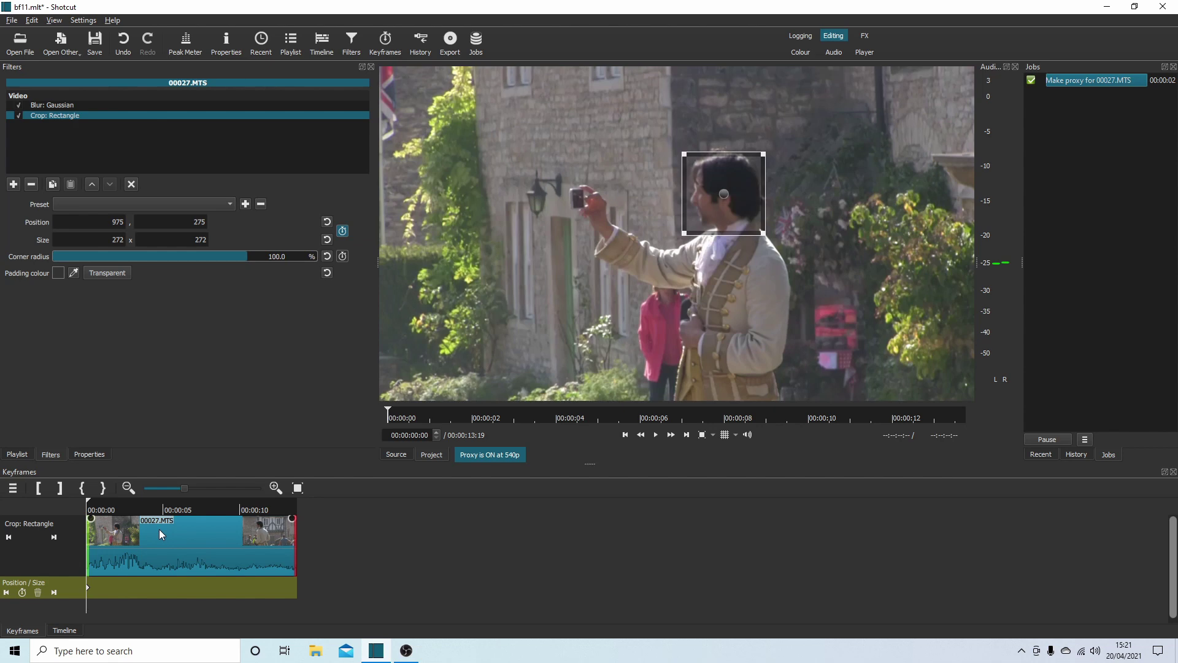
{"action": "key", "text": "space"}
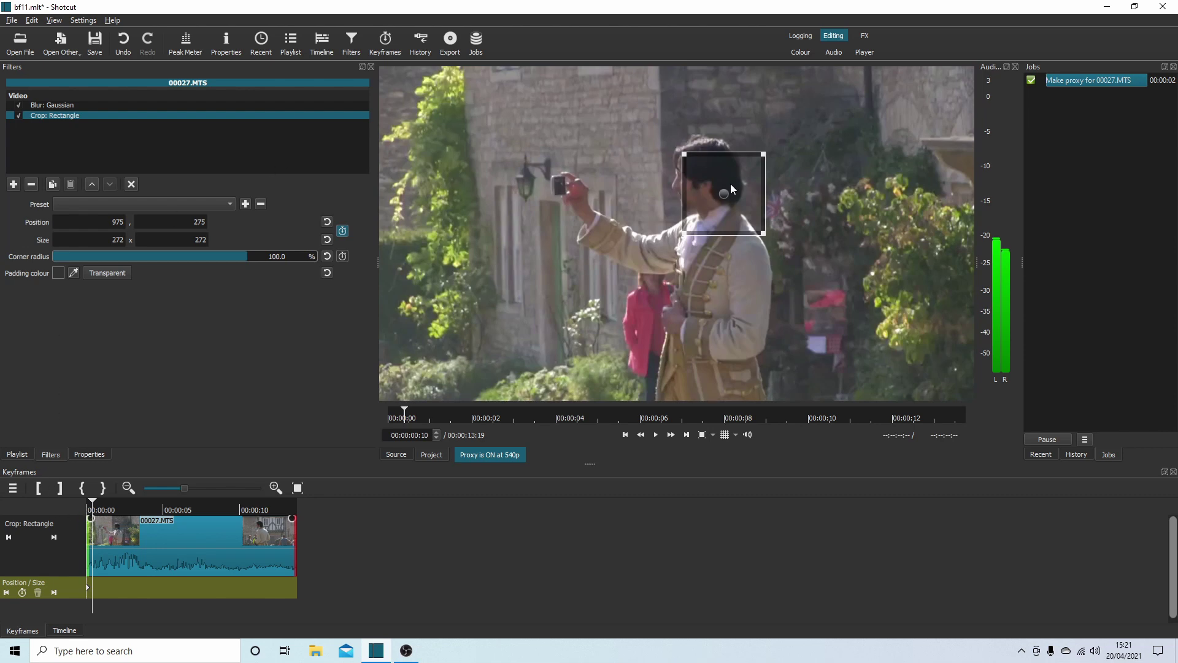
{"action": "left_click_drag", "start_coordinate": [724, 190], "coordinate": [705, 169]}
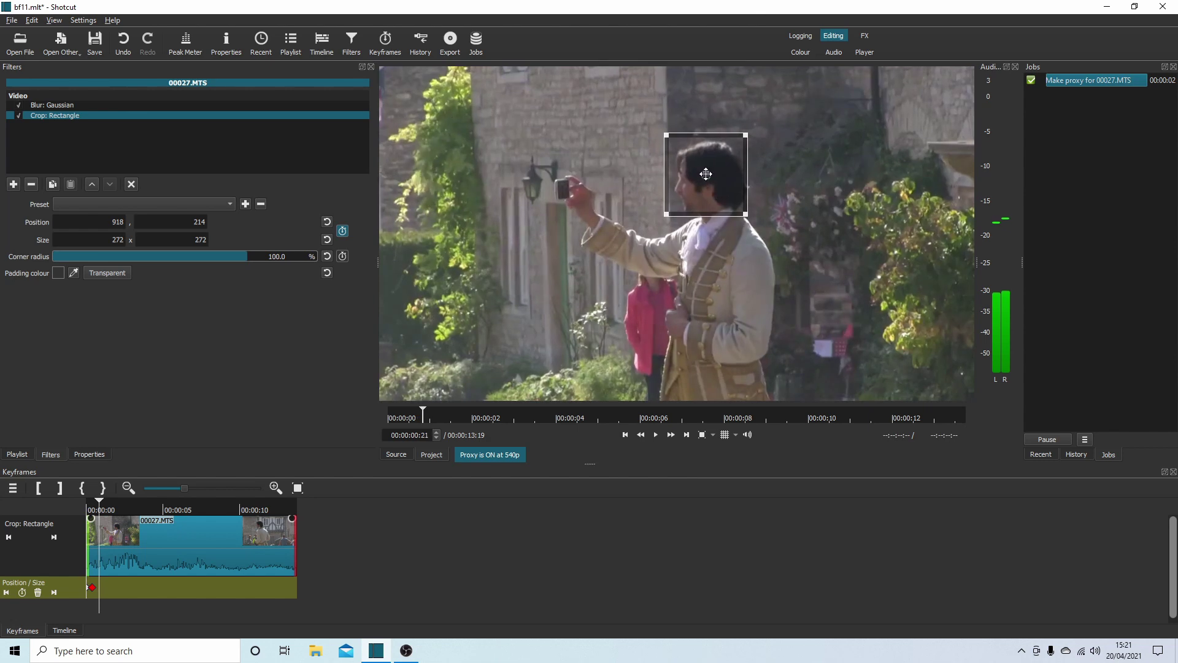
{"action": "left_click_drag", "start_coordinate": [706, 181], "coordinate": [710, 187]}
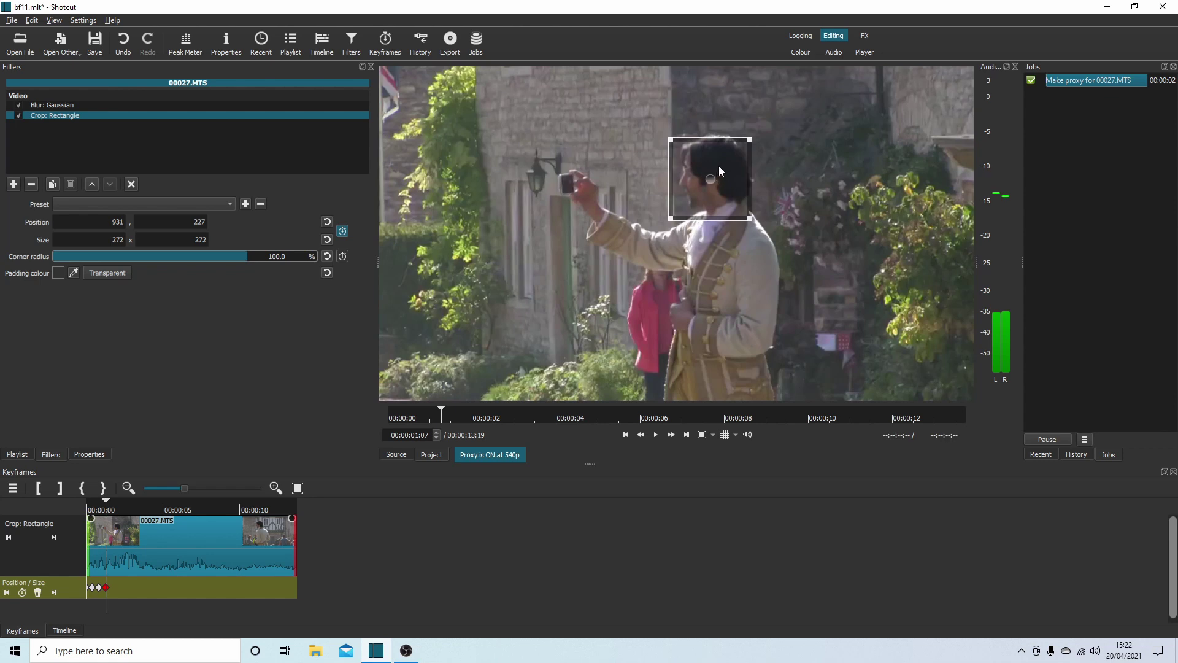
{"action": "left_click_drag", "start_coordinate": [713, 176], "coordinate": [718, 161]}
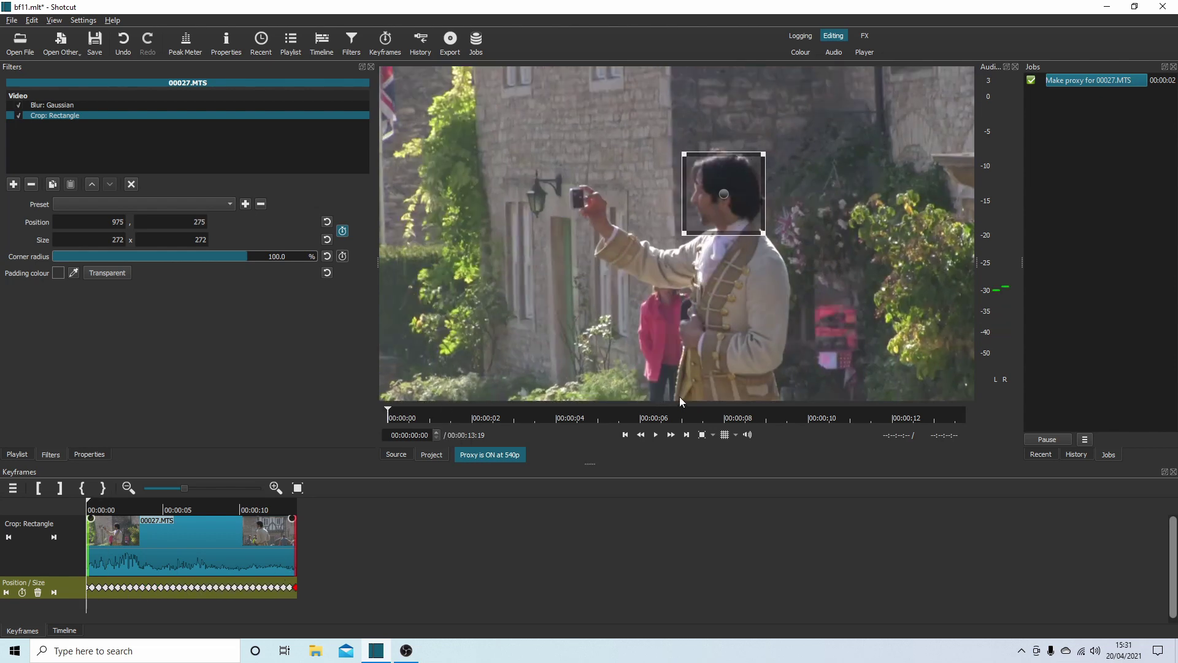
{"action": "left_click", "coordinate": [655, 435]}
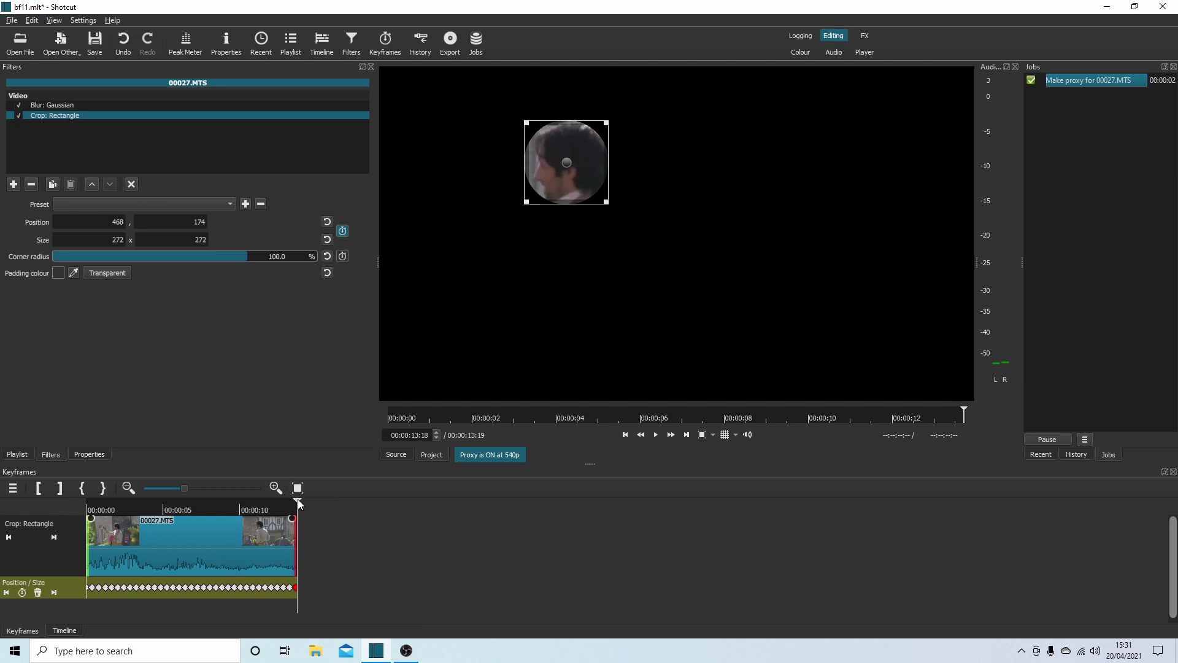
{"action": "left_click_drag", "start_coordinate": [296, 500], "coordinate": [65, 506]}
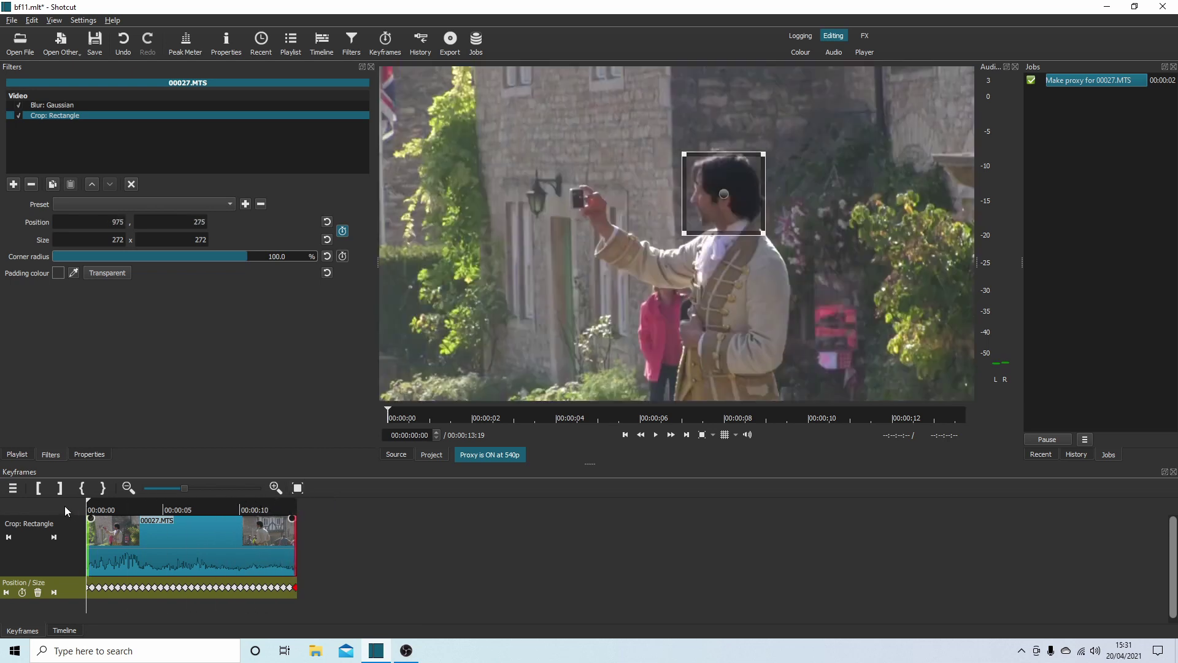
{"action": "left_click", "coordinate": [656, 434]}
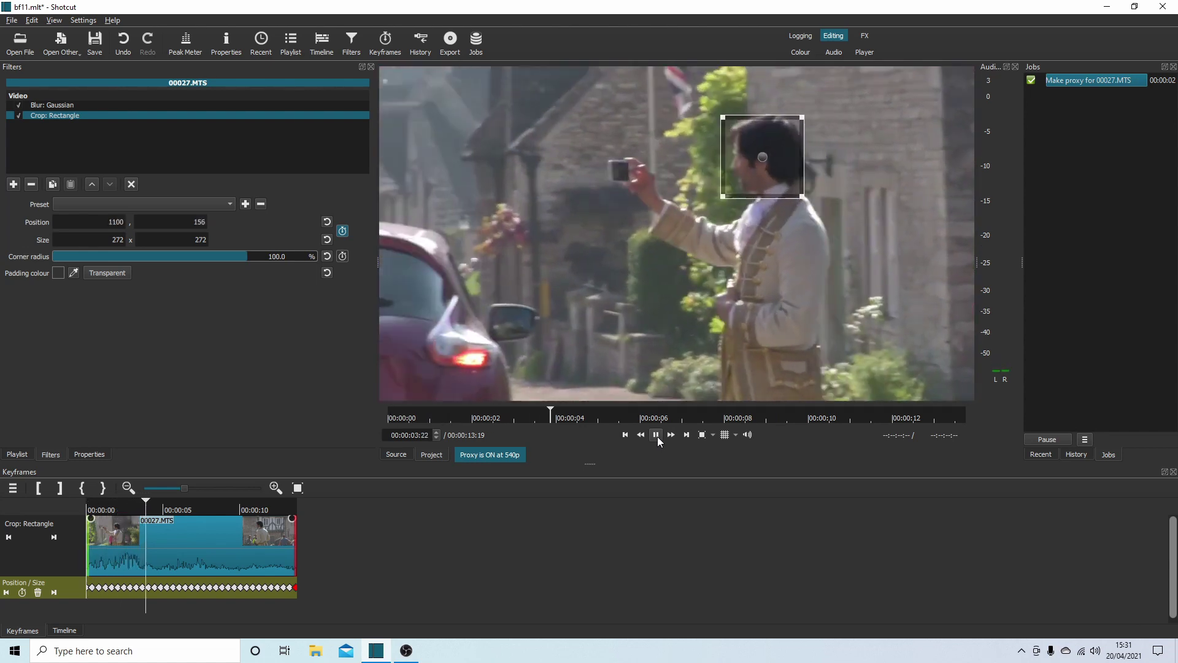
{"action": "left_click", "coordinate": [658, 436]}
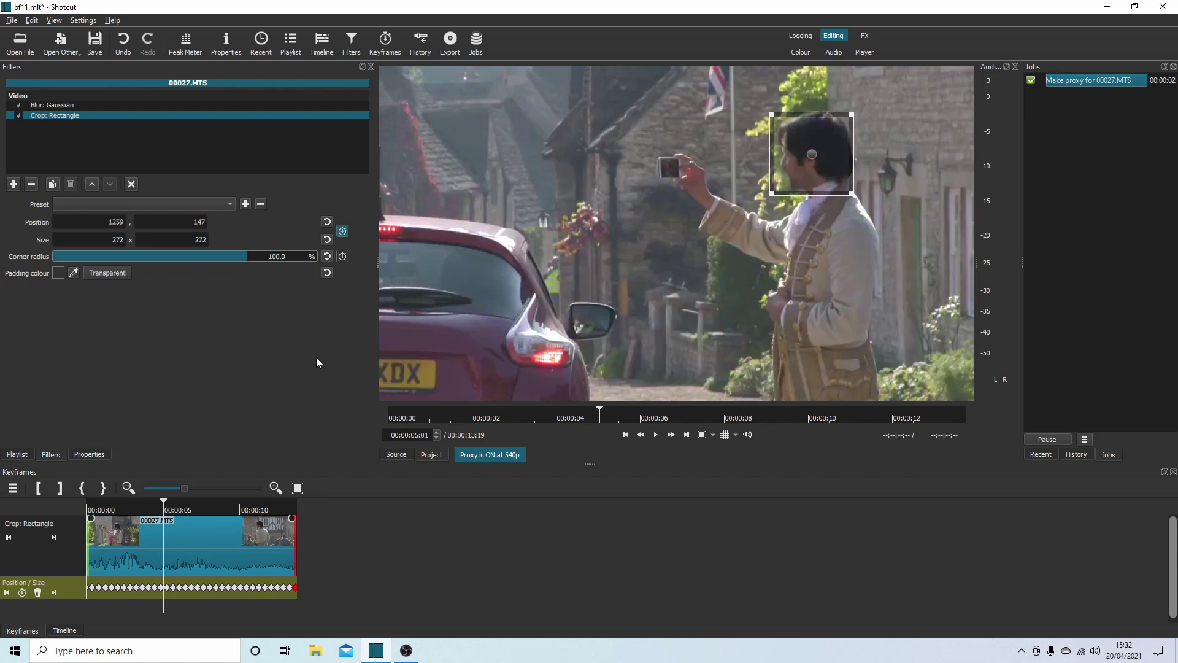
Step: Raise the Gaussian blur amount on the V2 clip to 86.8 and replay from the start
{"action": "left_click", "coordinate": [60, 103]}
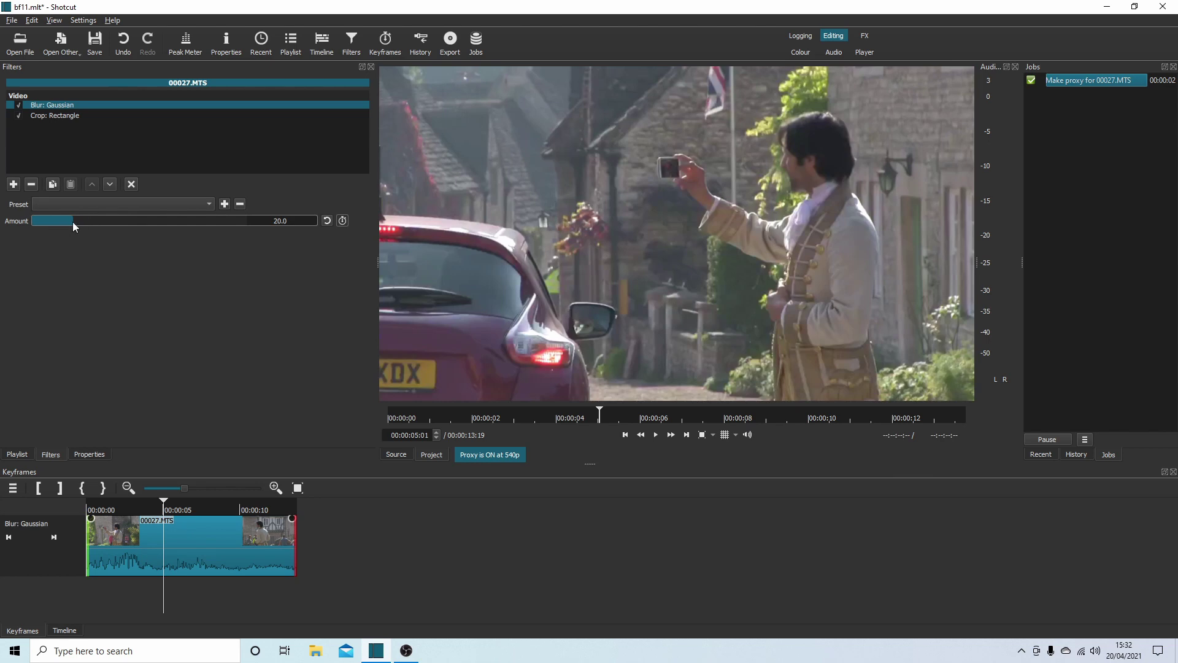
{"action": "left_click_drag", "start_coordinate": [72, 223], "coordinate": [221, 230]}
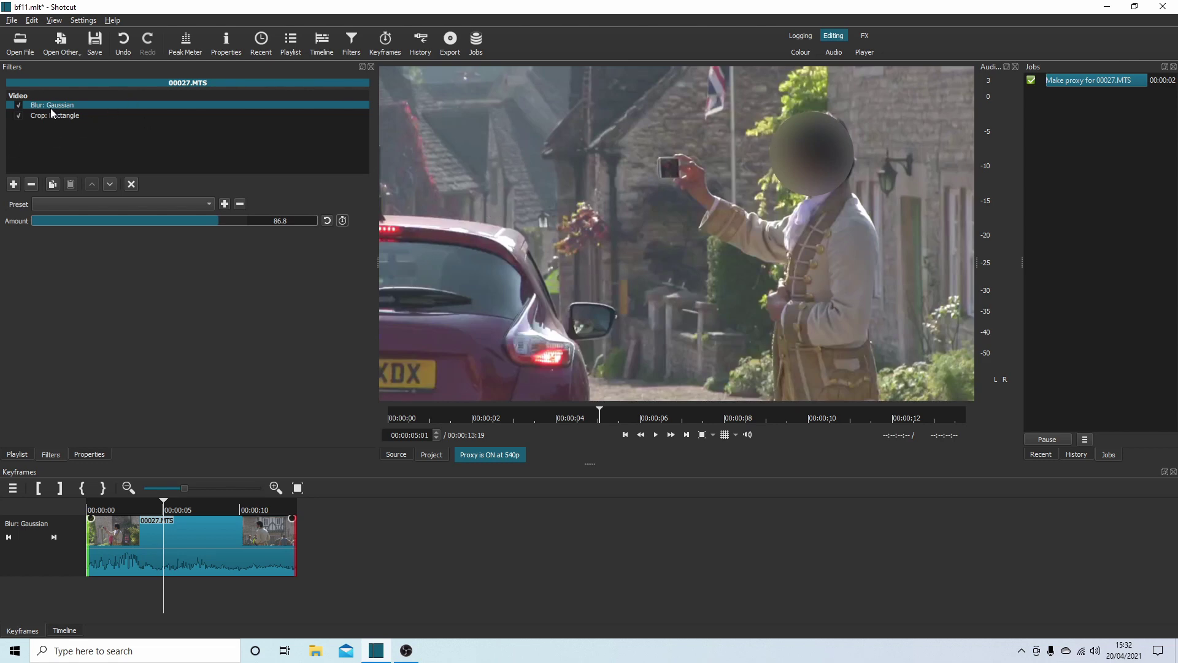
{"action": "left_click", "coordinate": [626, 437]}
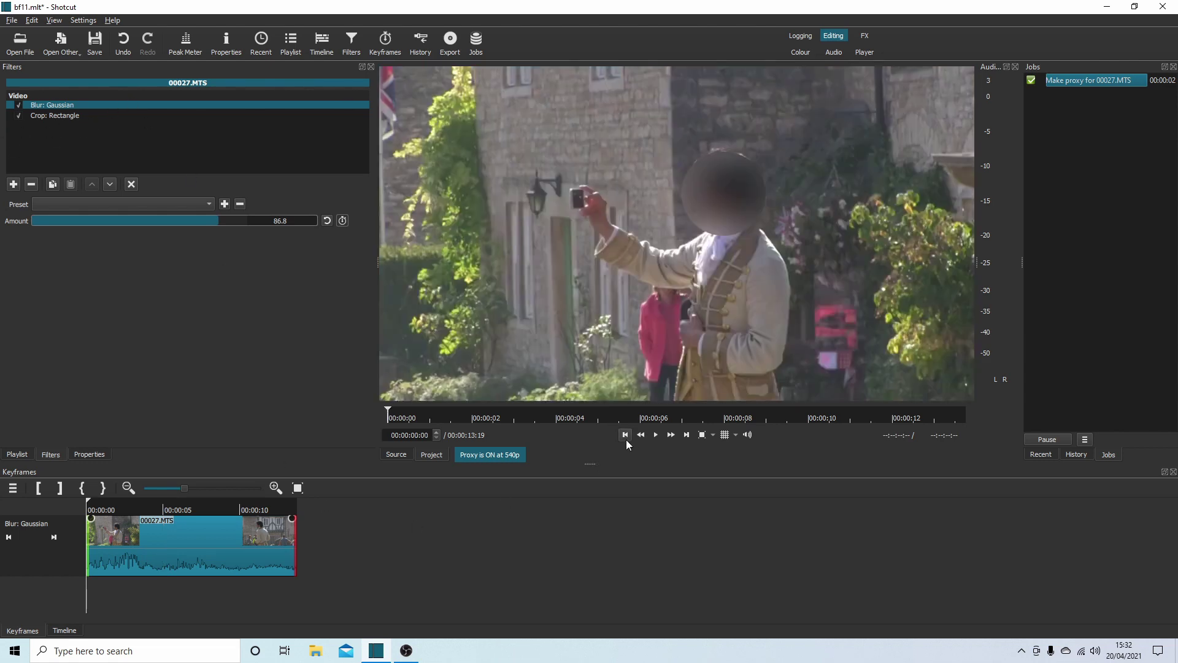
{"action": "left_click", "coordinate": [656, 435]}
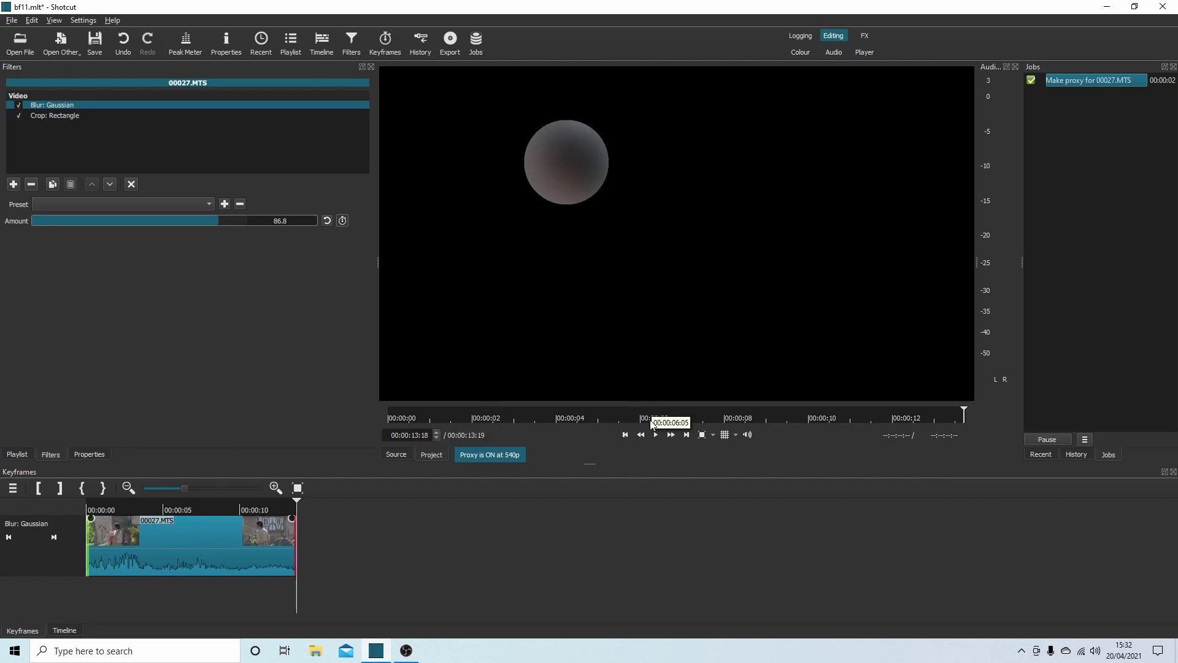
{"action": "left_click", "coordinate": [625, 434]}
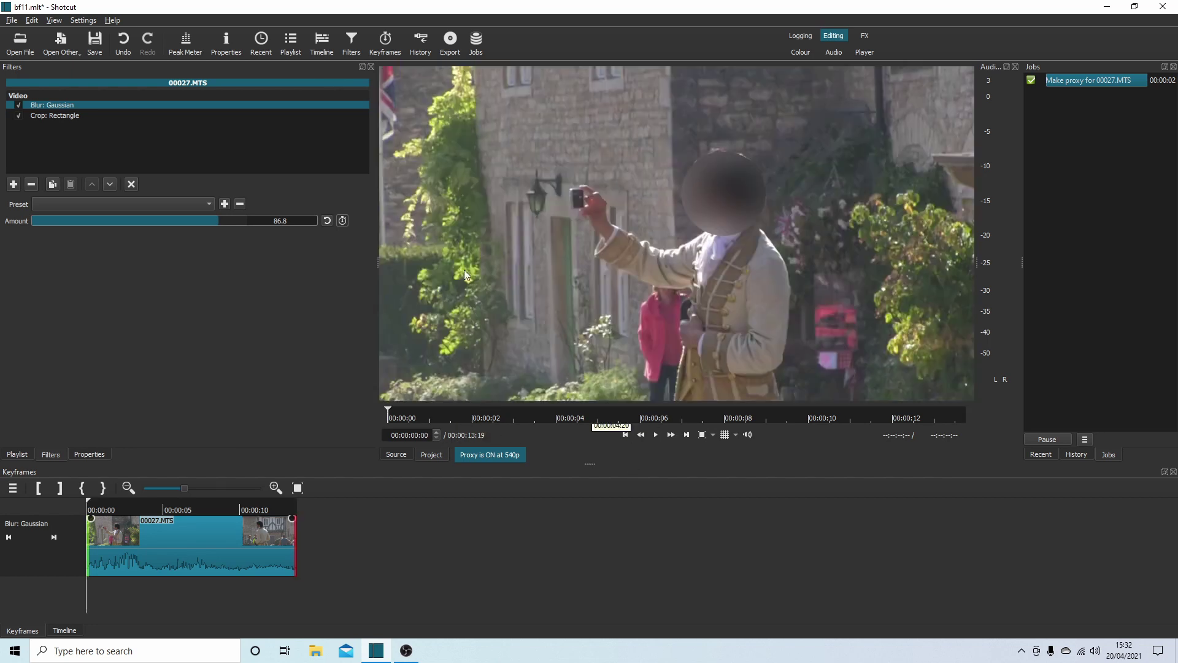